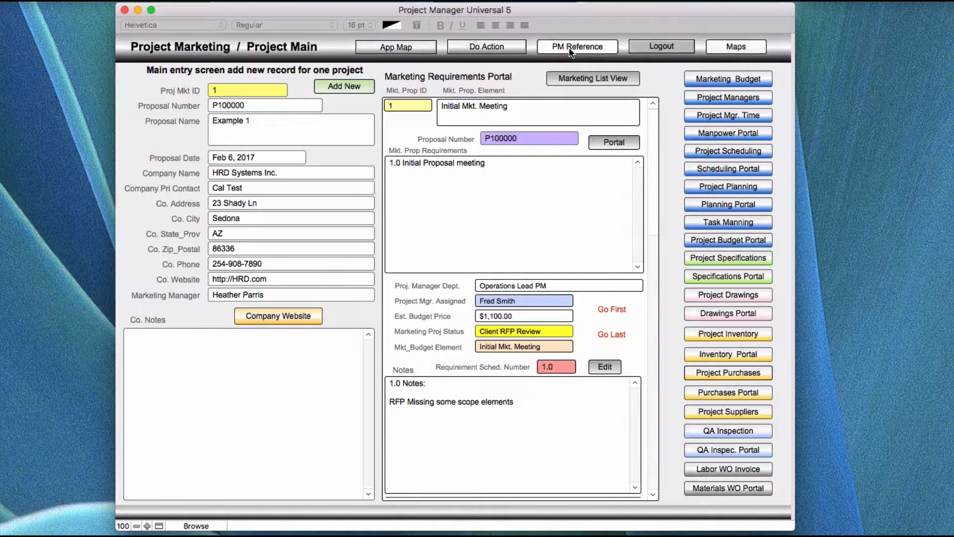
Open the project management reference screen and read through the attached Project management PDF
click(570, 48)
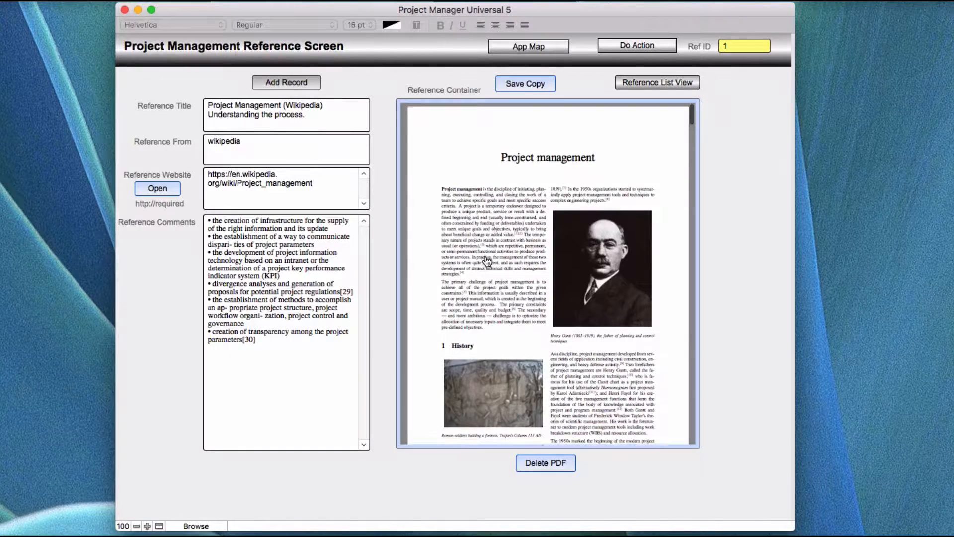
scroll(487, 261, down, 3)
scroll(487, 260, down, 10)
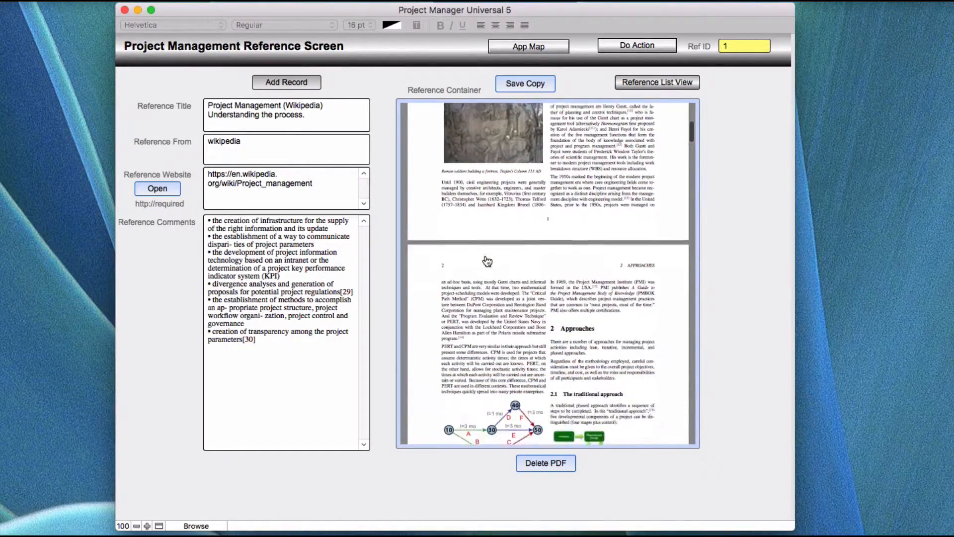
scroll(487, 261, down, 7)
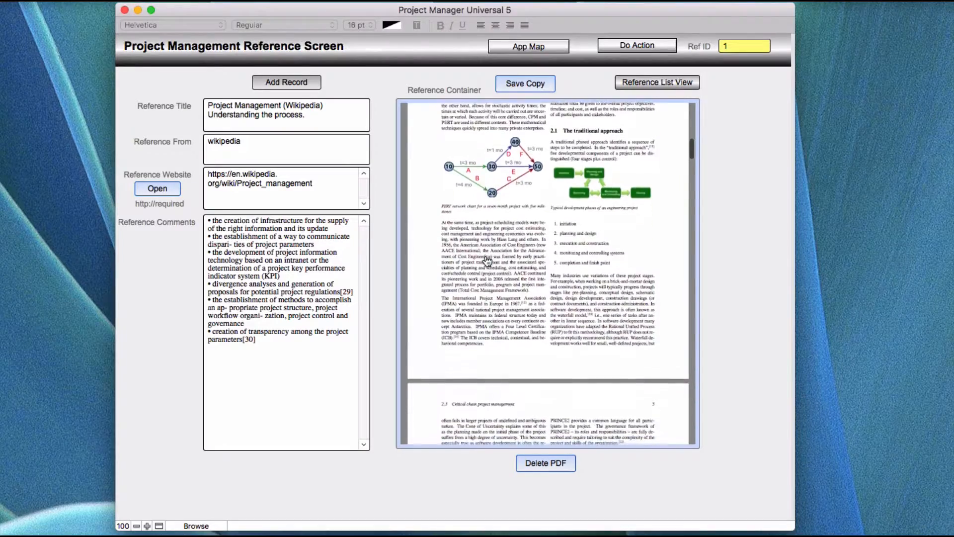
scroll(487, 261, down, 9)
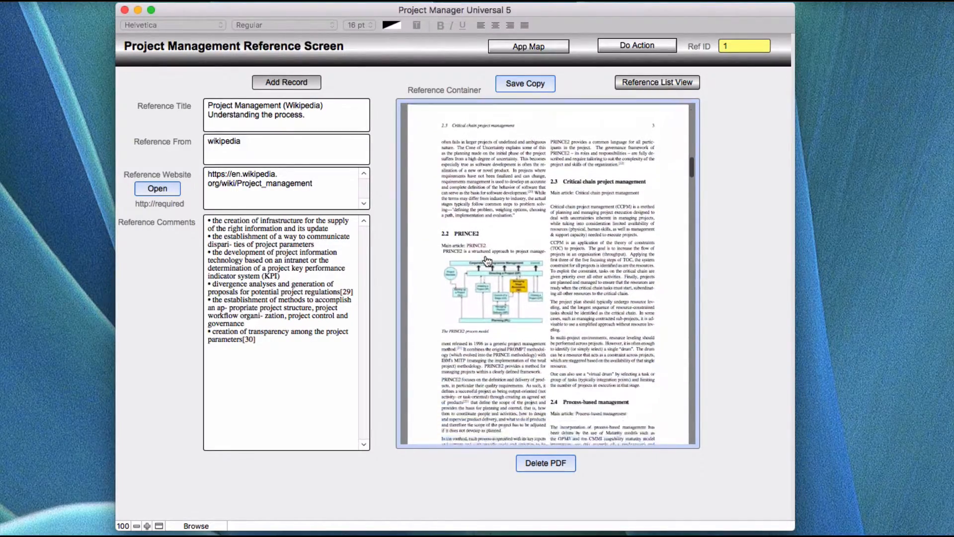
scroll(486, 259, down, 4)
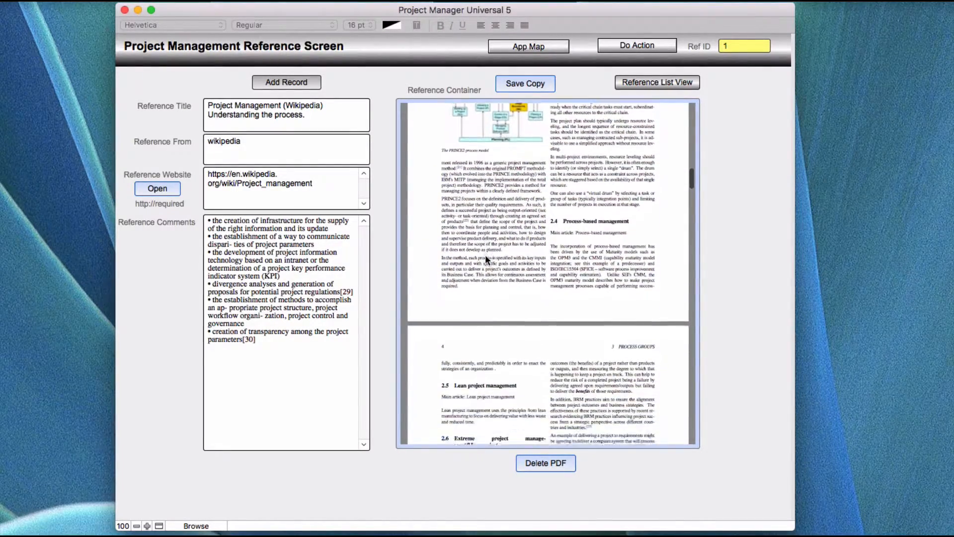
scroll(485, 256, down, 4)
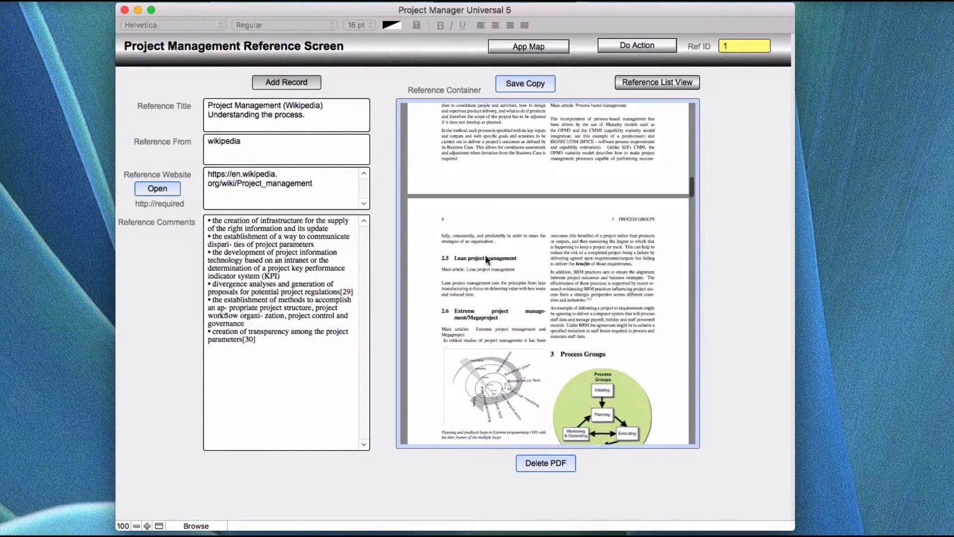
scroll(485, 259, down, 2)
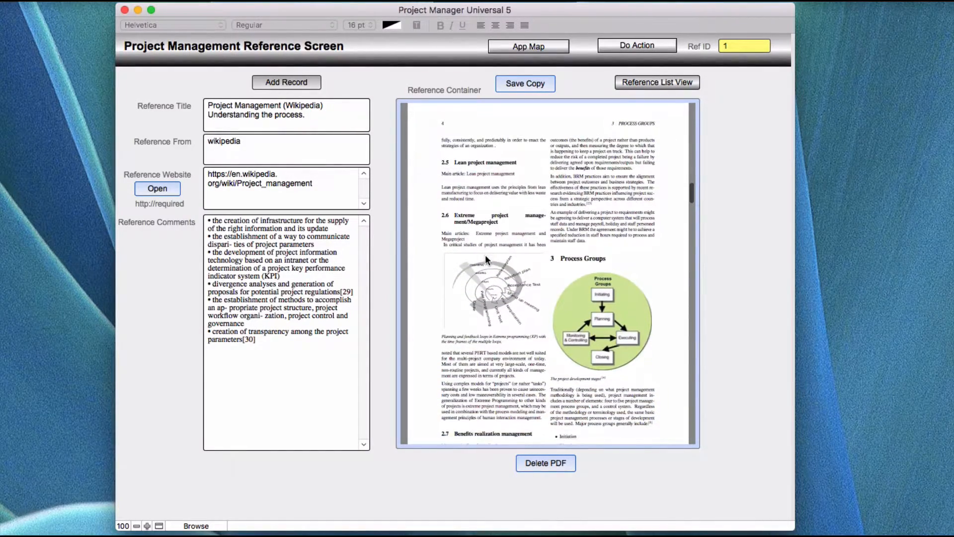
scroll(485, 257, down, 4)
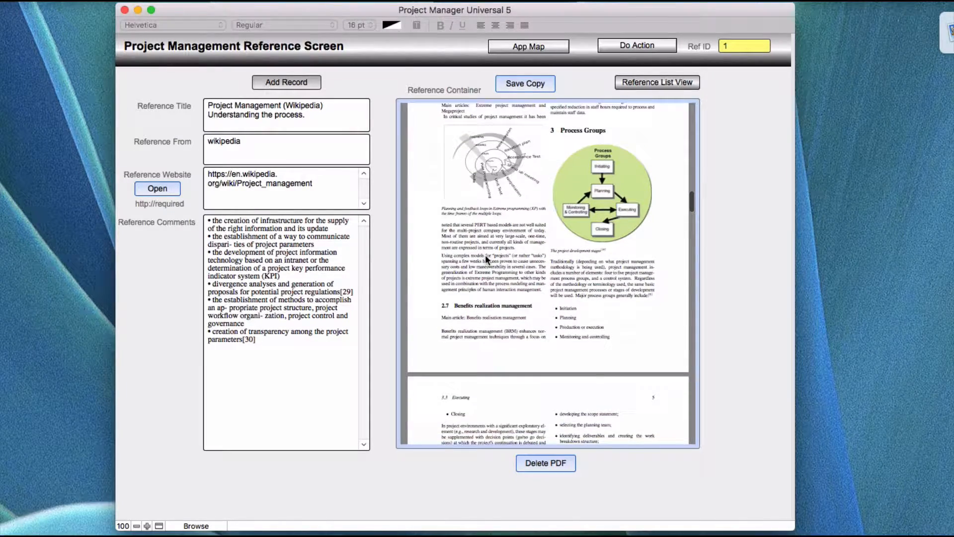
scroll(485, 254, down, 5)
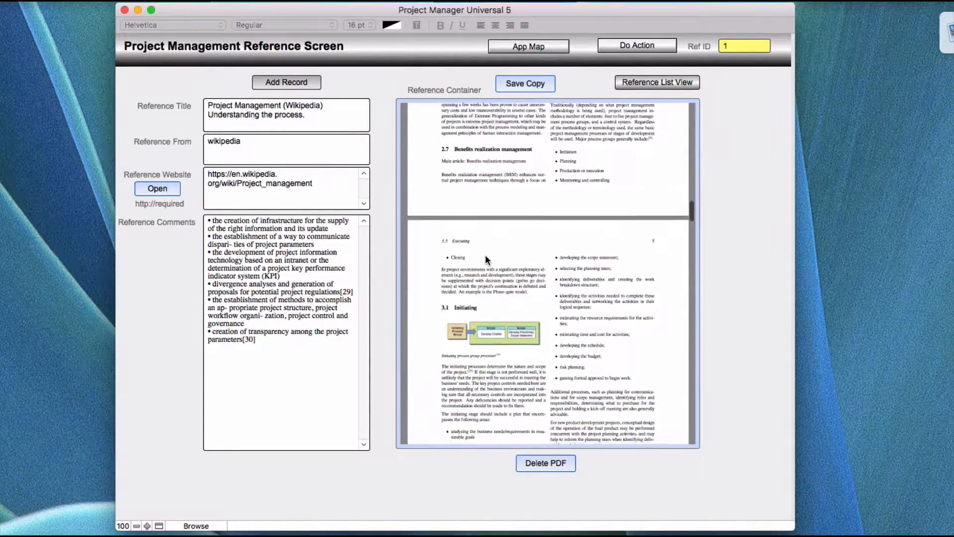
scroll(485, 255, down, 3)
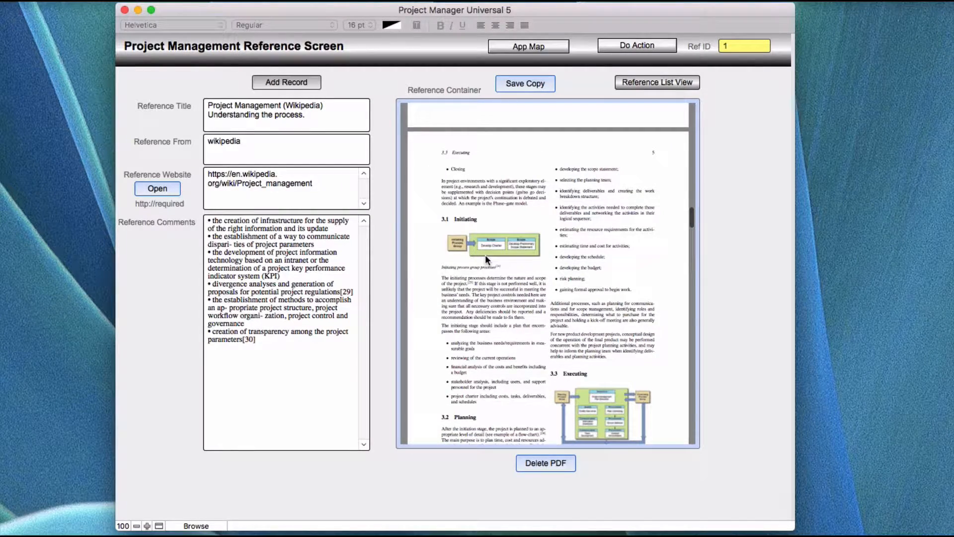
scroll(485, 254, down, 1)
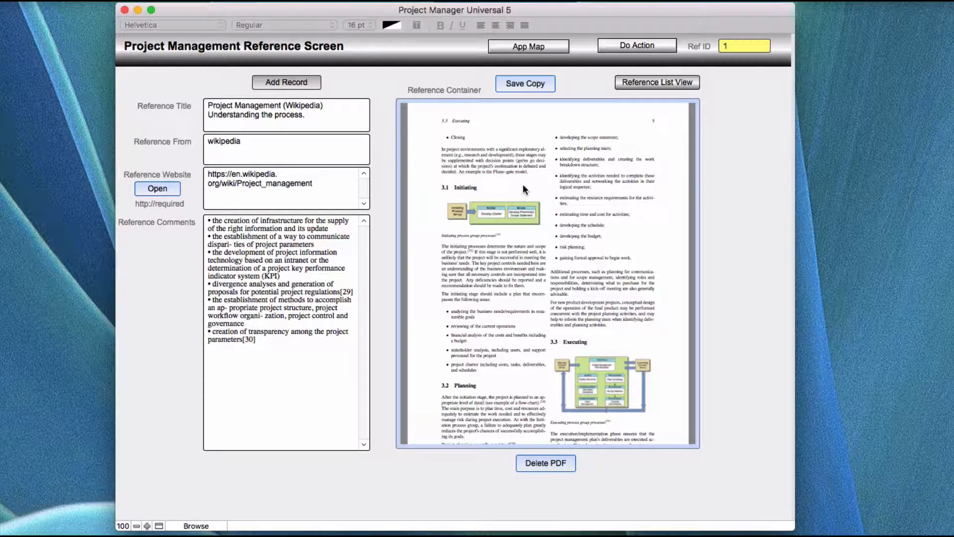
scroll(523, 185, down, 3)
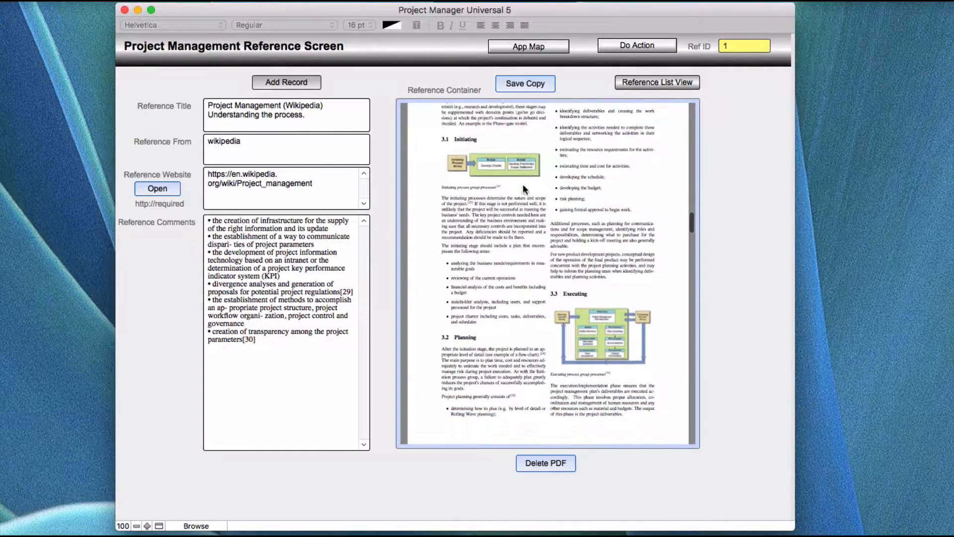
scroll(523, 185, down, 5)
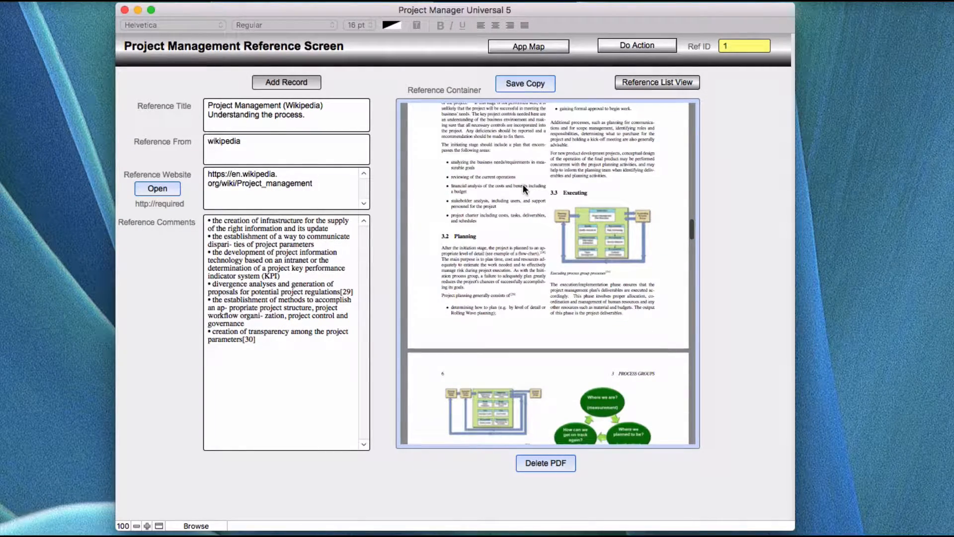
scroll(523, 185, down, 8)
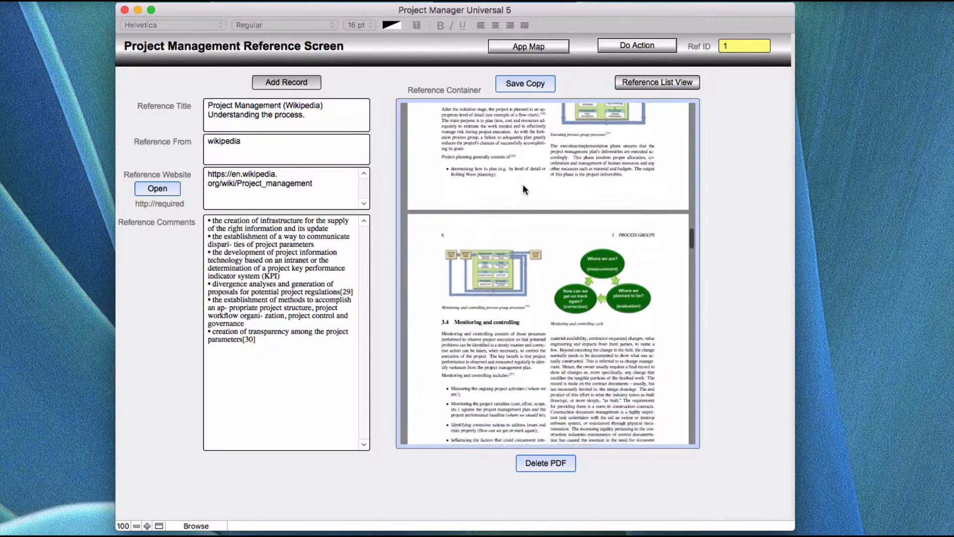
scroll(523, 189, down, 1)
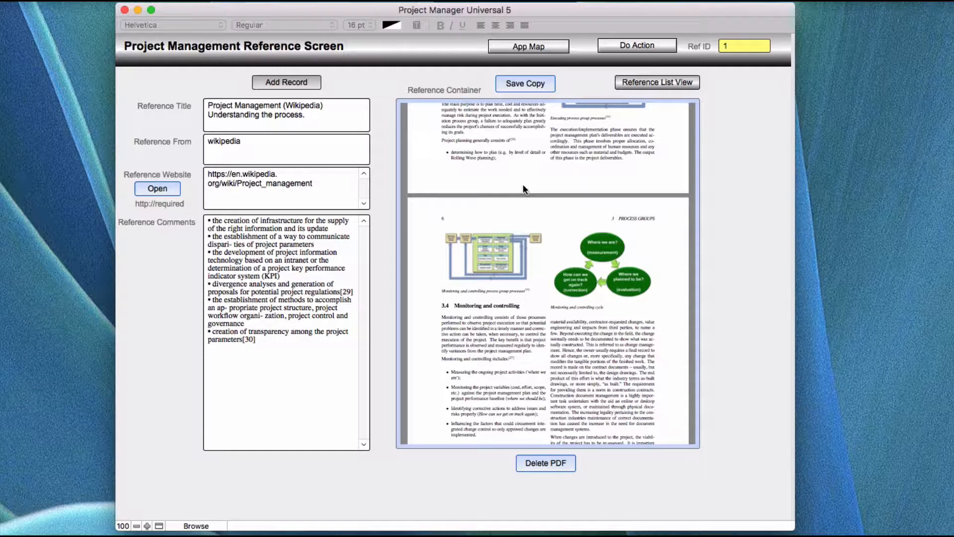
scroll(523, 190, down, 5)
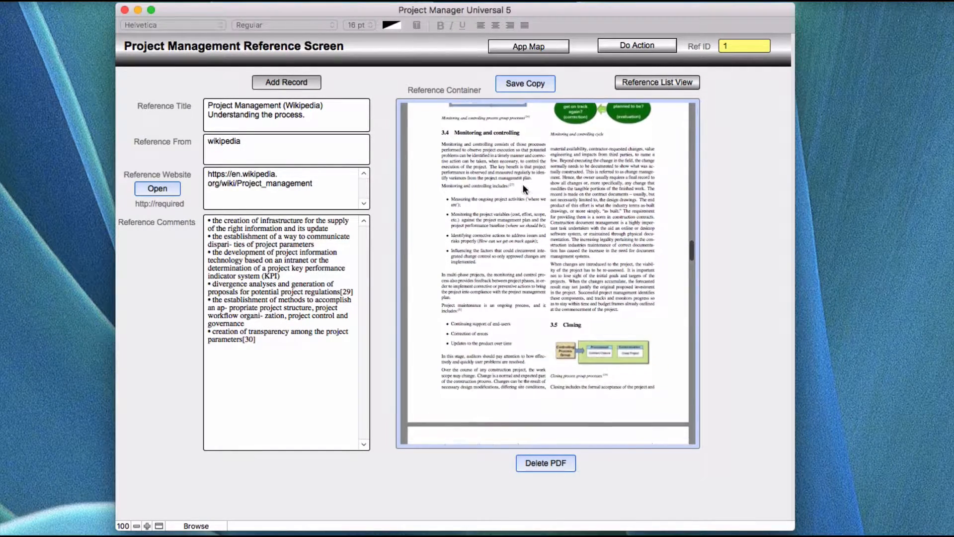
scroll(523, 189, down, 4)
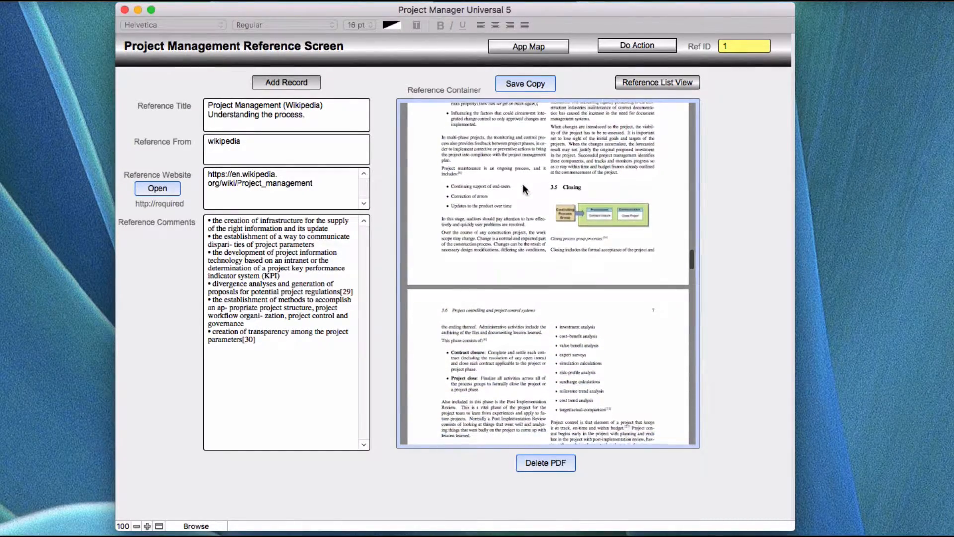
scroll(523, 188, down, 5)
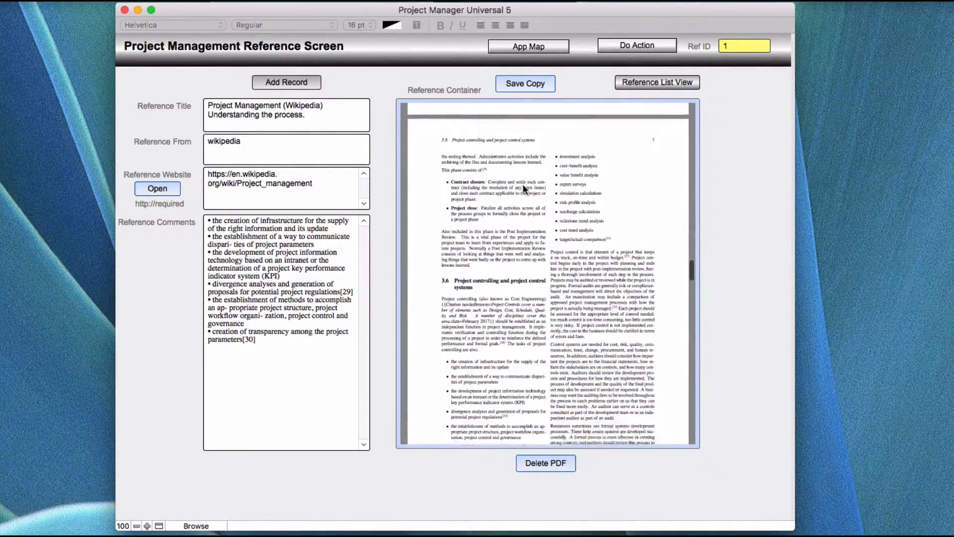
scroll(523, 187, down, 1)
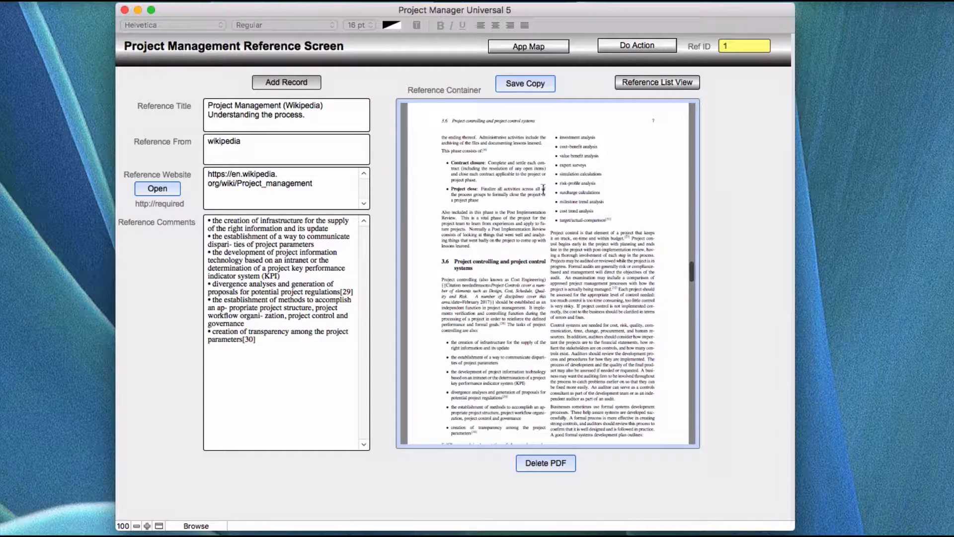
scroll(572, 273, down, 1)
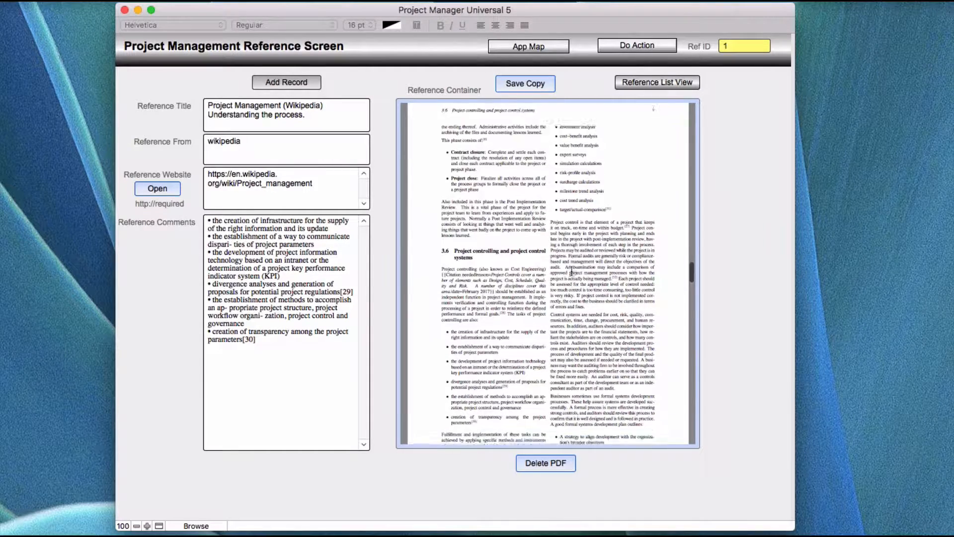
scroll(572, 271, down, 7)
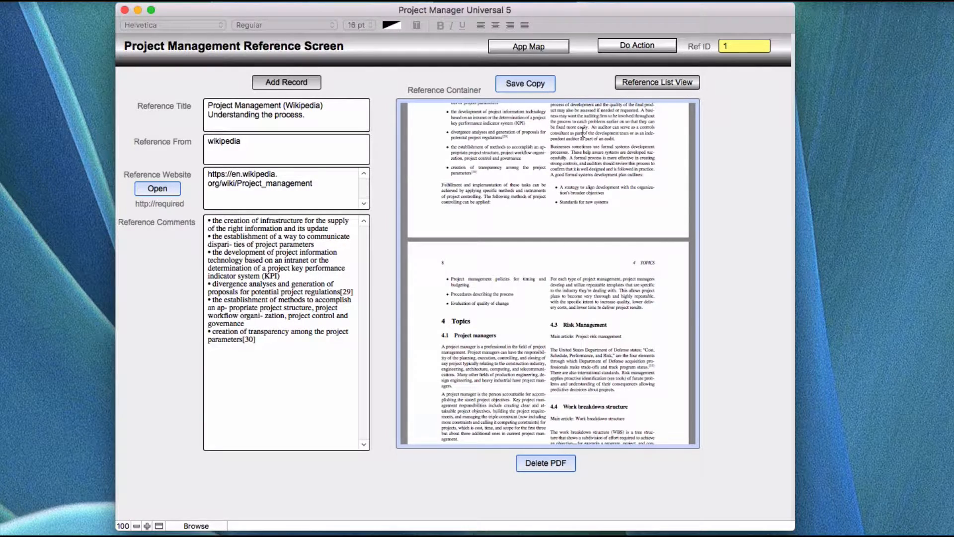
Preview the references in list view, return to the record's edit screen, and open its reference website
click(651, 82)
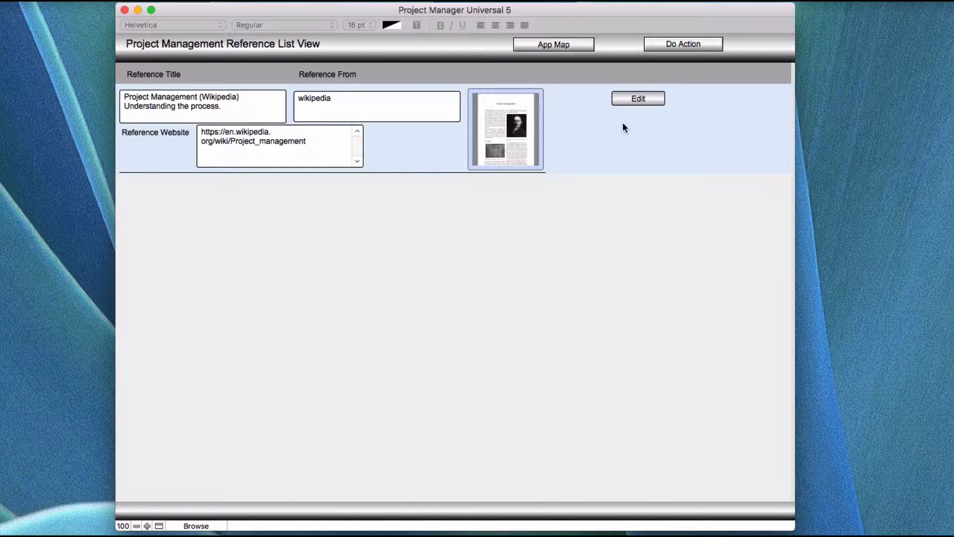
click(636, 97)
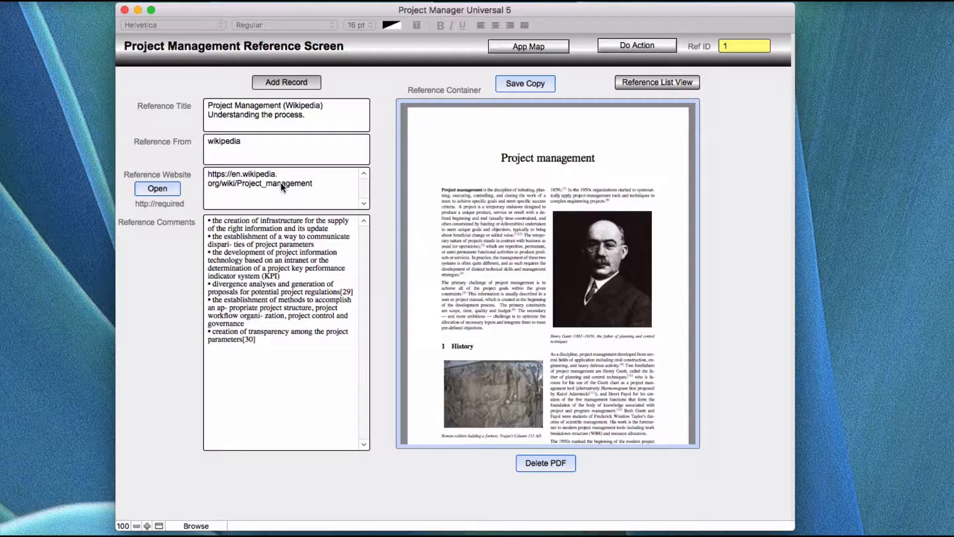
click(150, 188)
Search the reference records for "Project" in the Reference Comments field
click(632, 46)
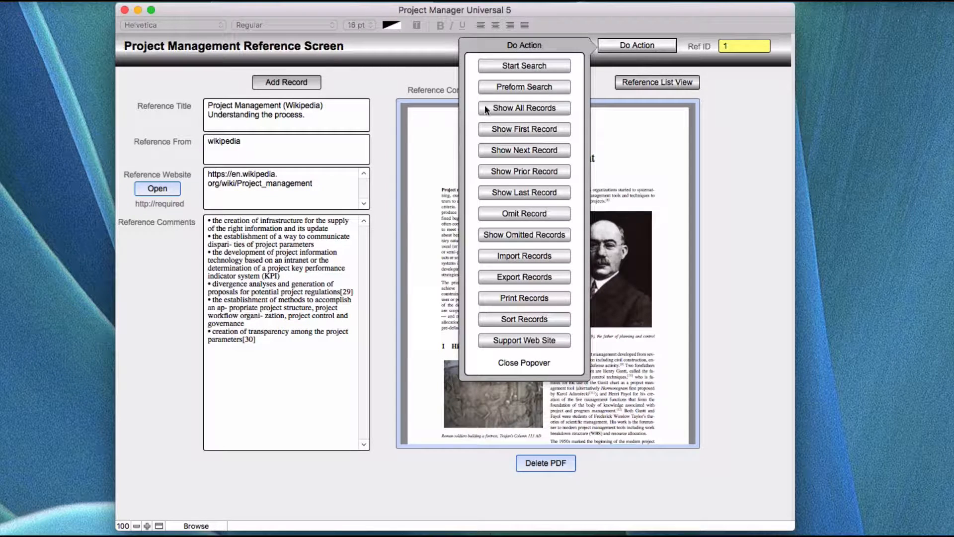
click(510, 67)
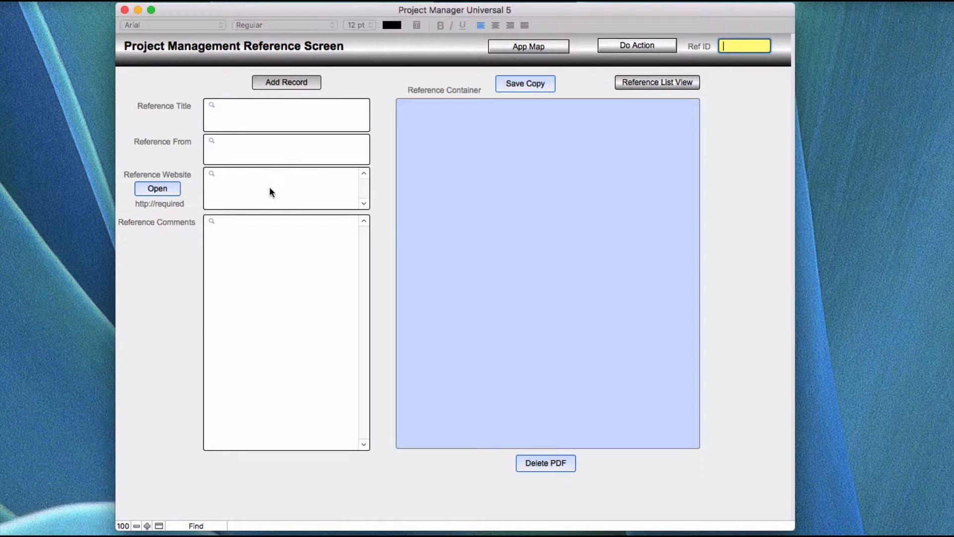
click(249, 225)
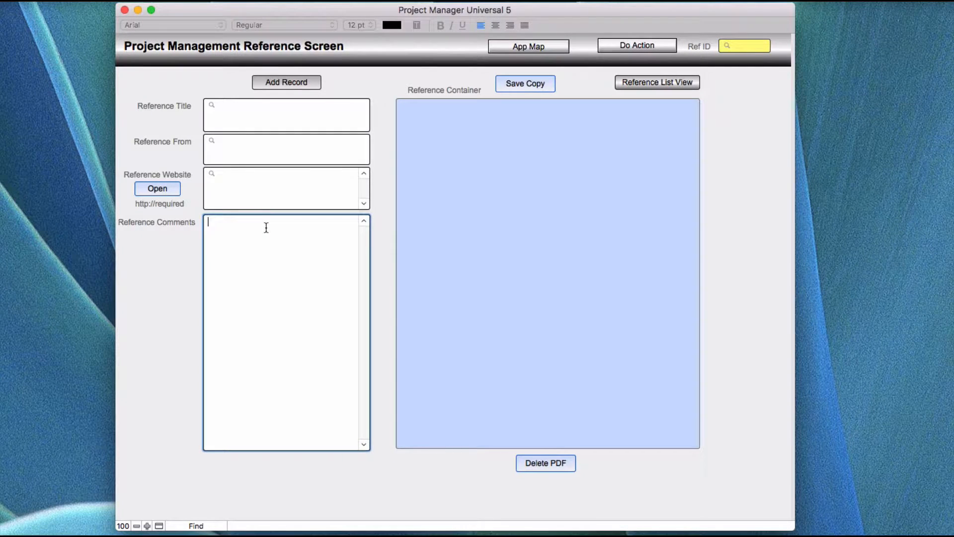
text(Project)
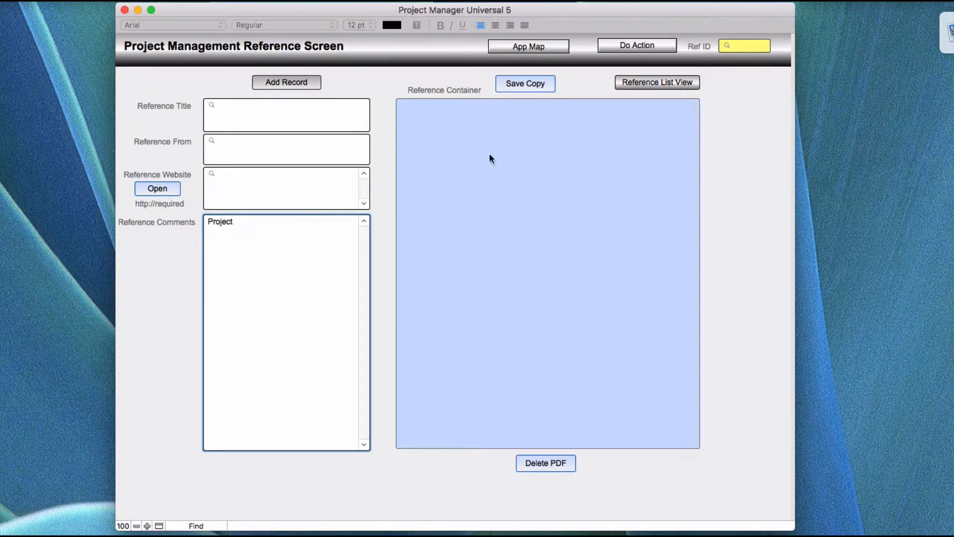
click(630, 46)
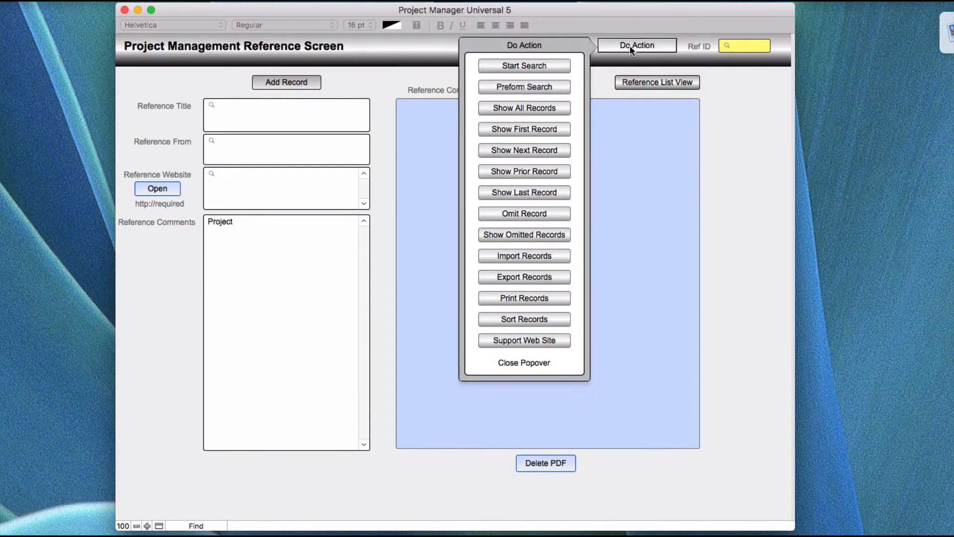
click(511, 88)
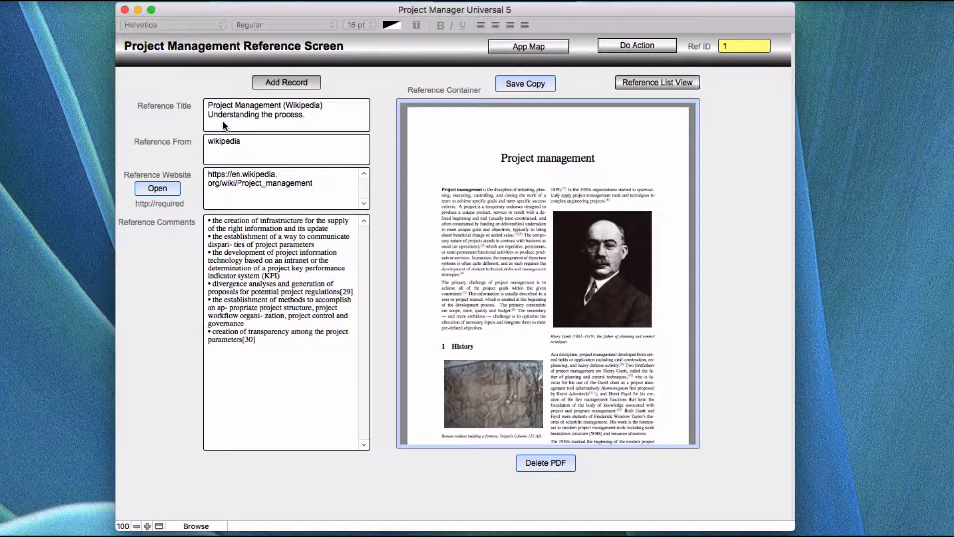
Copy "Wikipedia" from the reference title and search the records by that title text
click(318, 104)
drag(319, 104, 285, 105)
key(super+c)
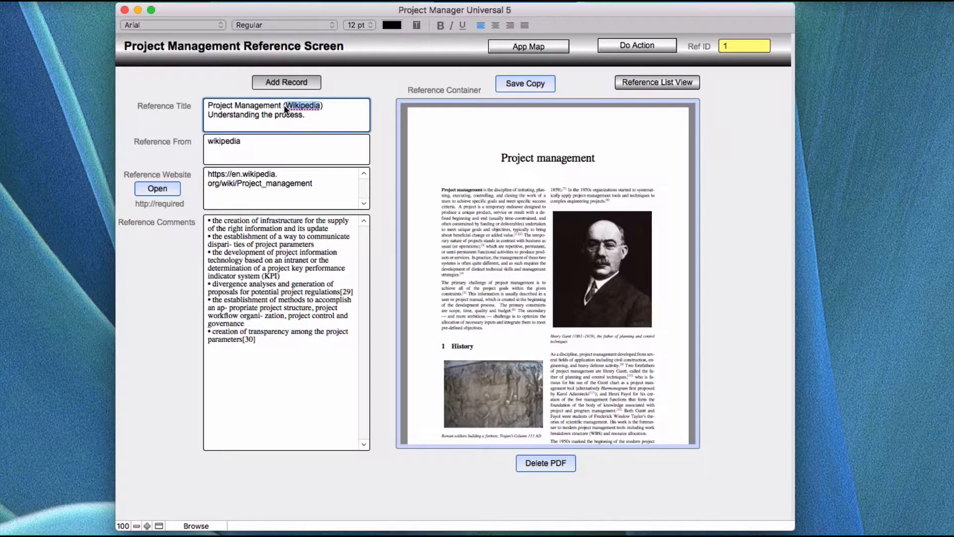
click(634, 45)
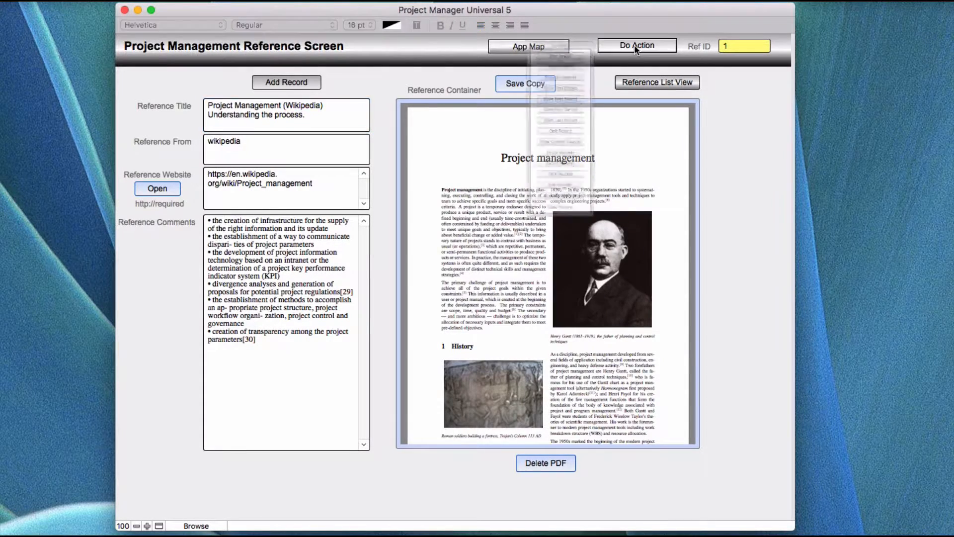
click(553, 67)
click(288, 122)
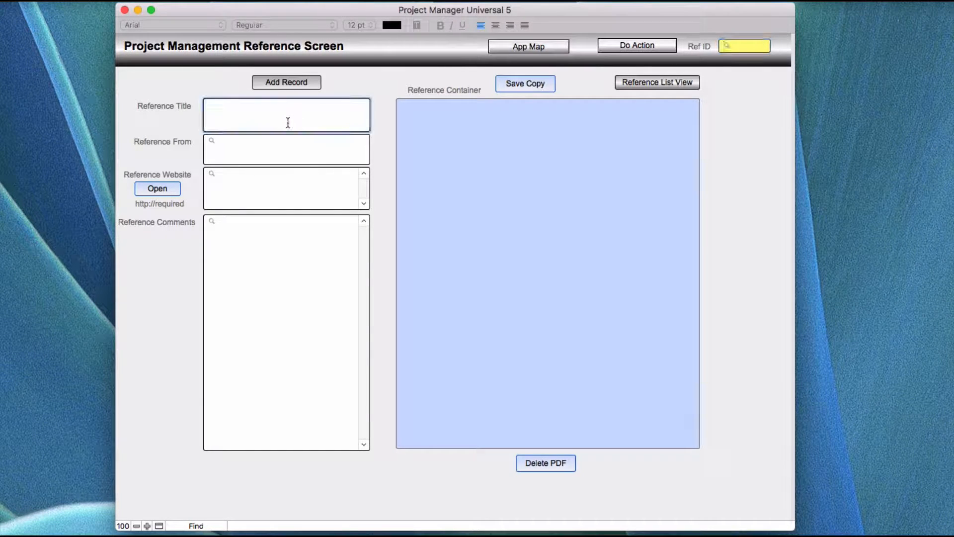
key(super+v)
click(631, 46)
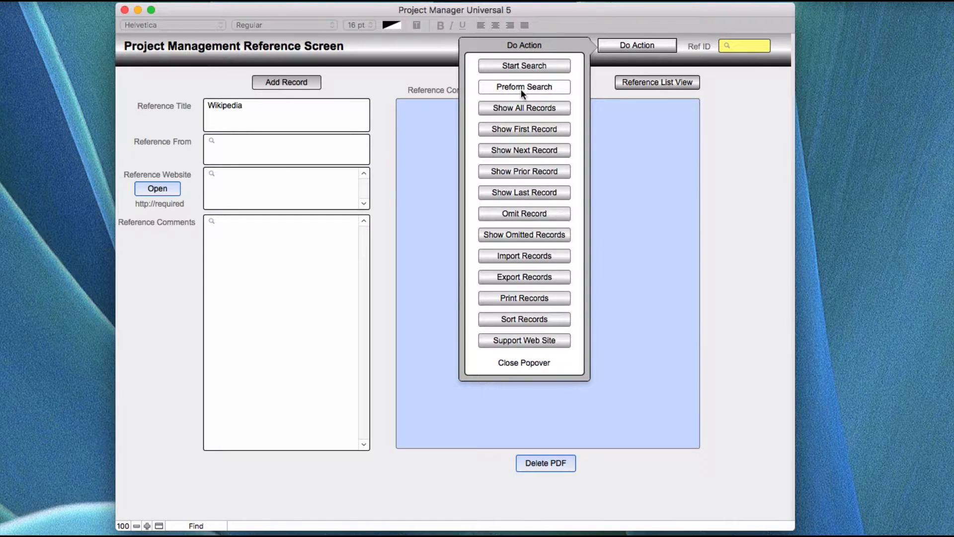
click(520, 89)
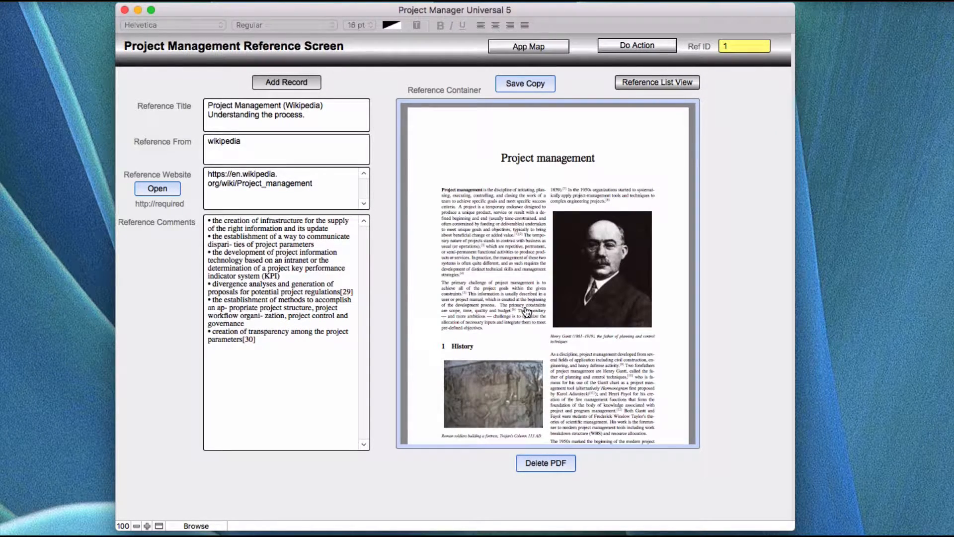
Open the attached Project management PDF in Preview, scroll through its first pages, and close it
mouse_move(545, 440)
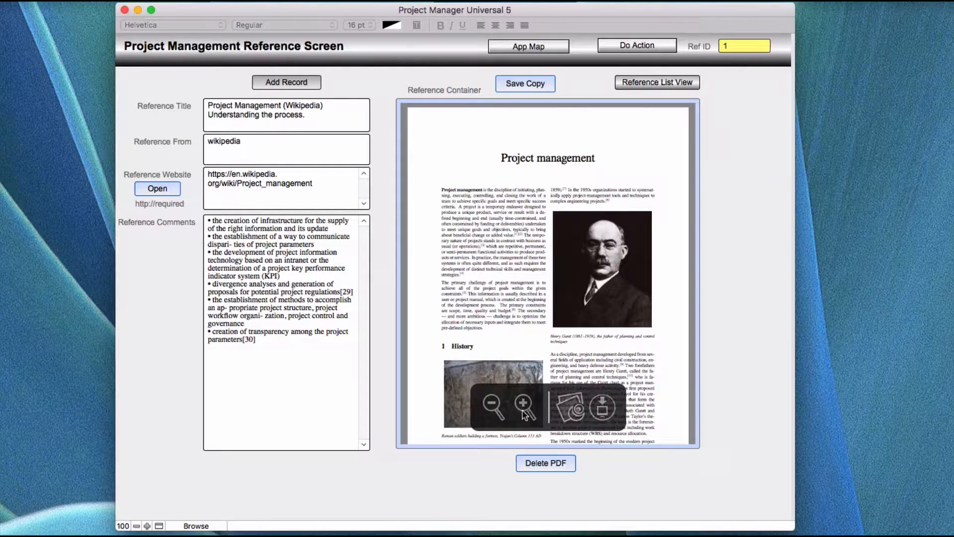
click(573, 414)
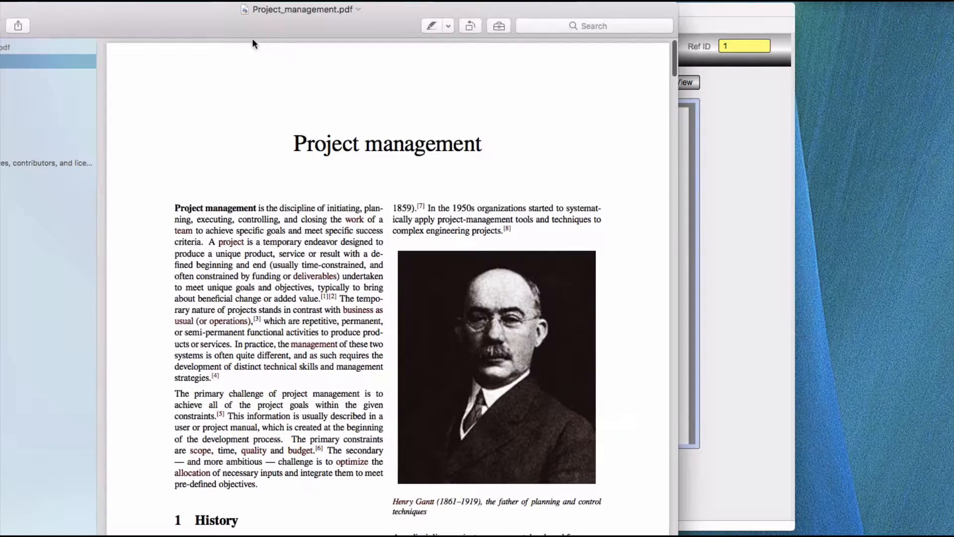
drag(189, 13, 384, 13)
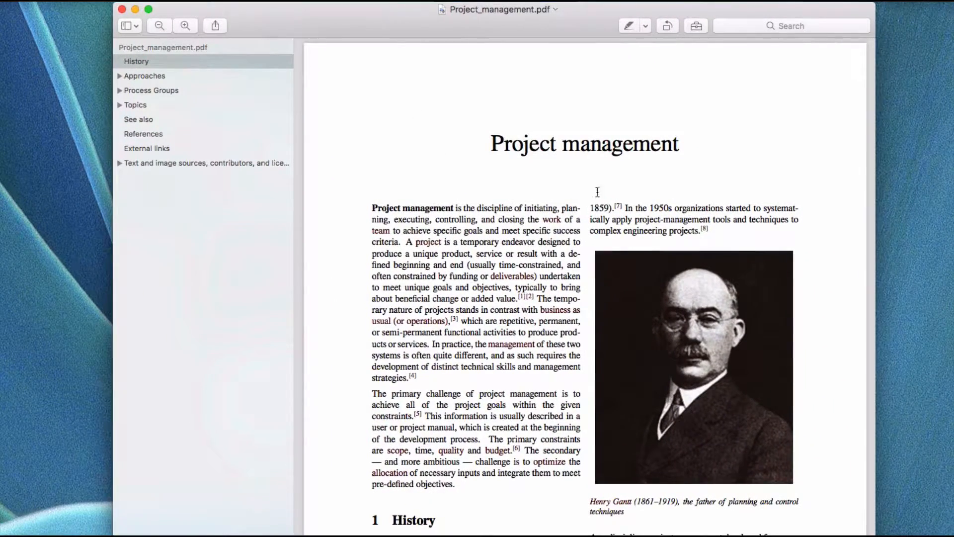
scroll(458, 326, down, 10)
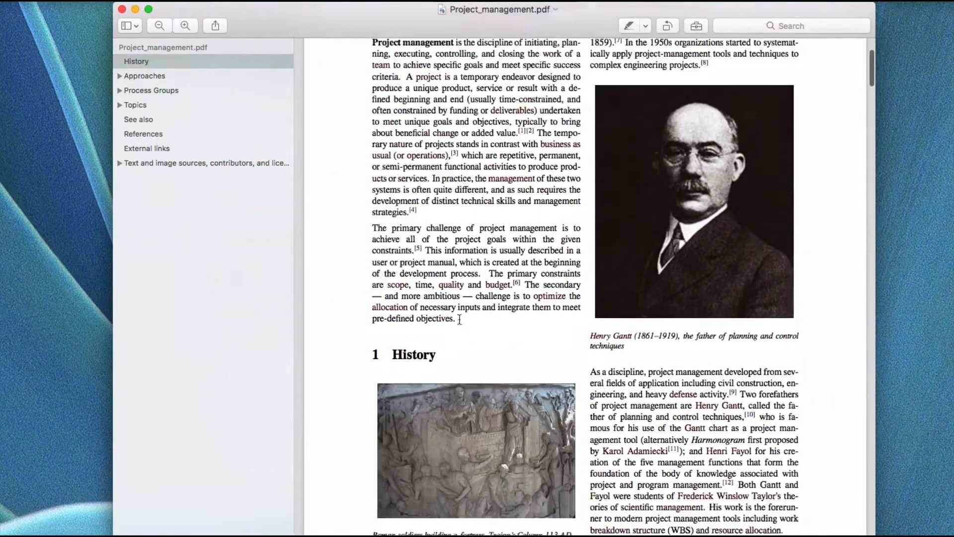
scroll(459, 319, down, 10)
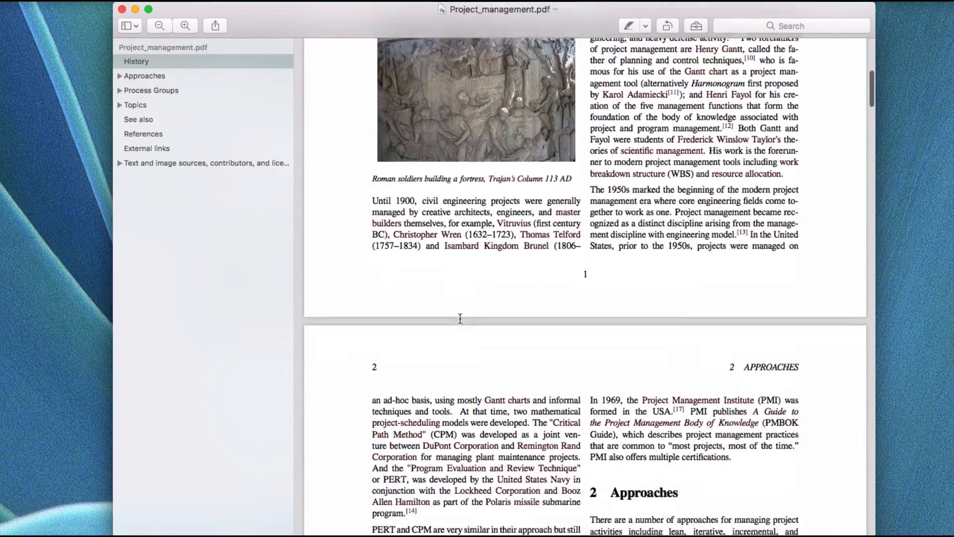
click(122, 10)
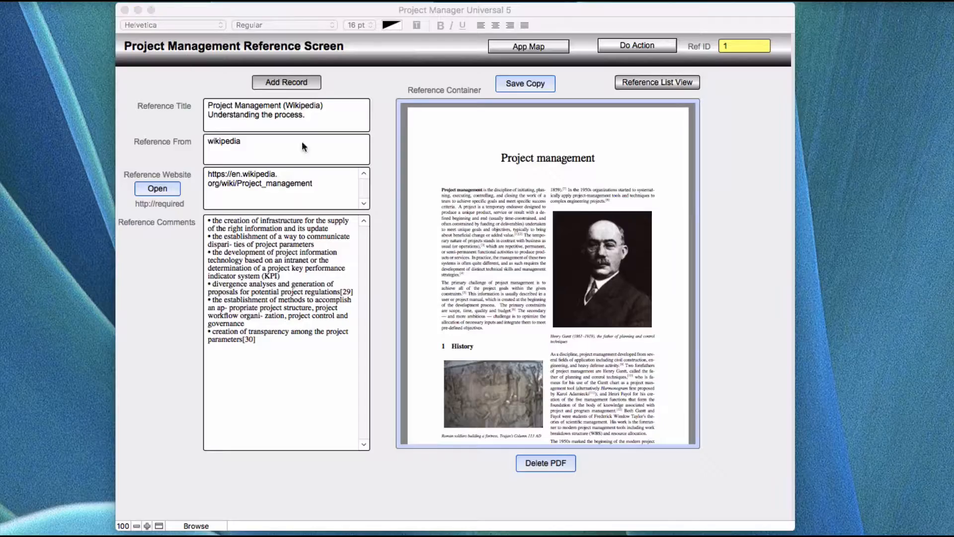
Open the context menu of the embedded PDF to review its viewing options, then dismiss it
click(559, 177)
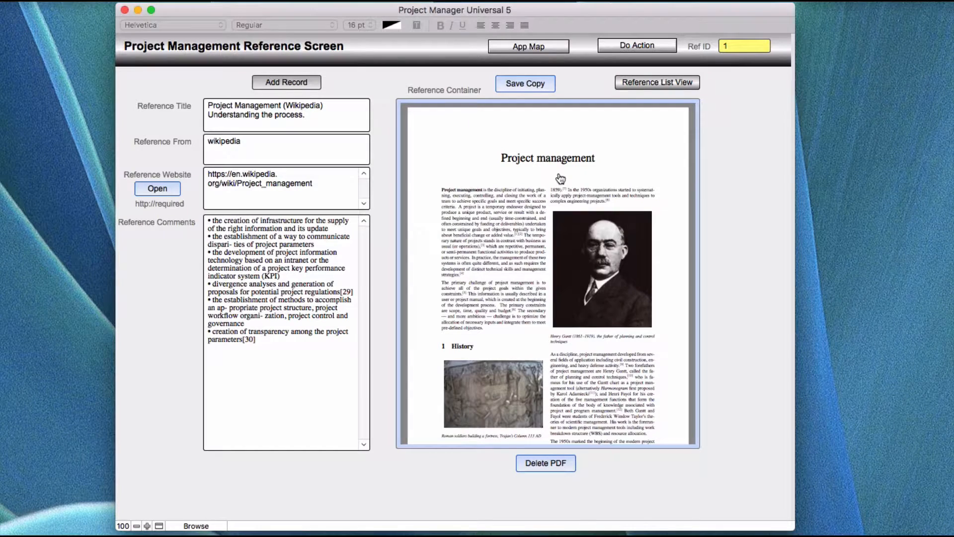
right_click(558, 174)
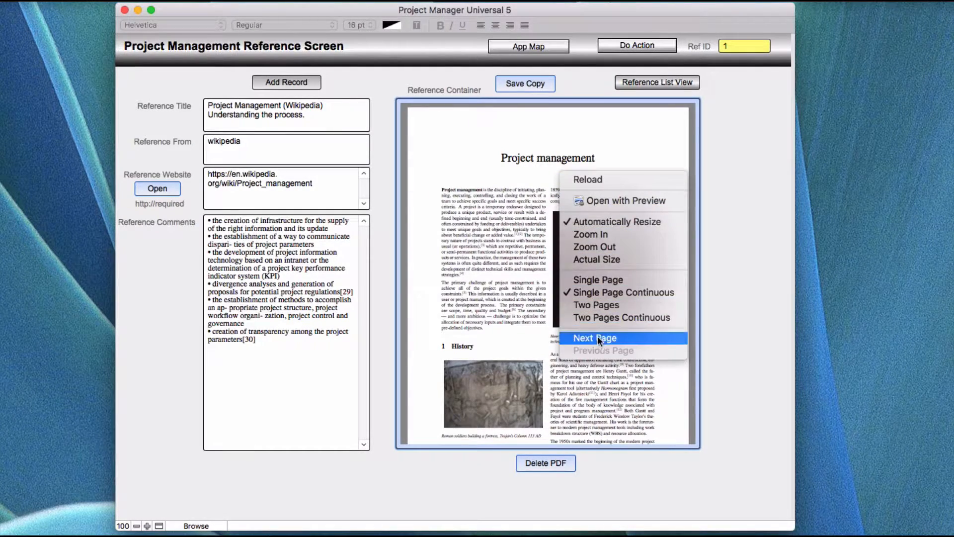
click(462, 153)
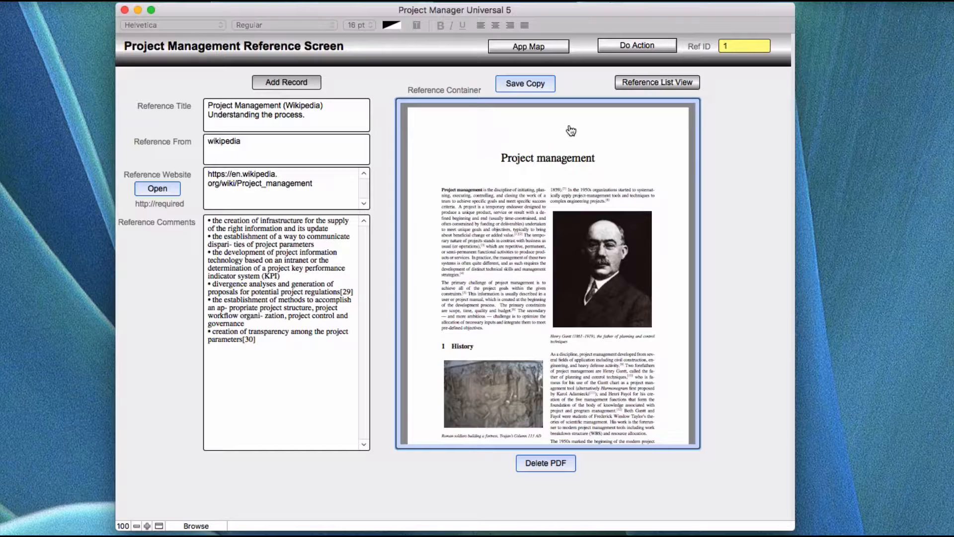
Open the App Map overview of all application screens and close it again
click(281, 82)
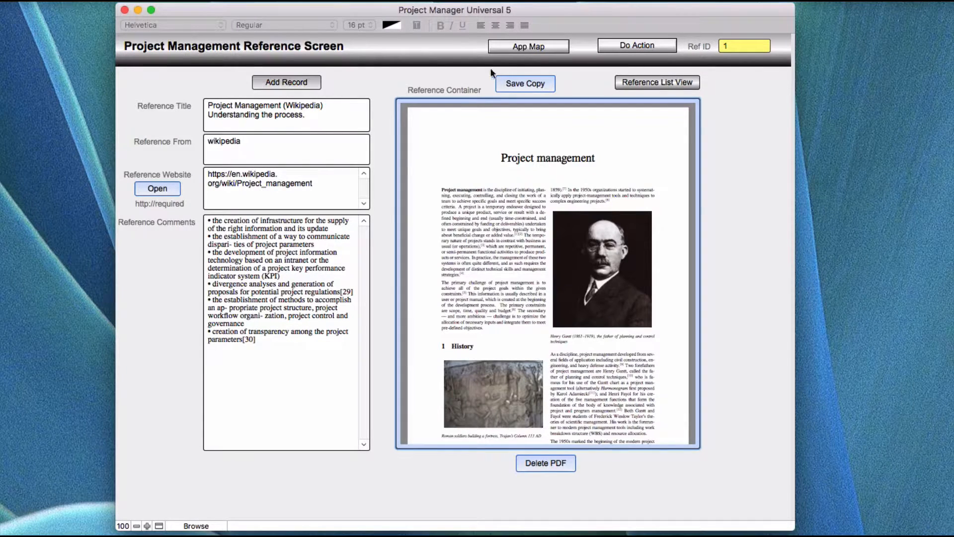
click(526, 46)
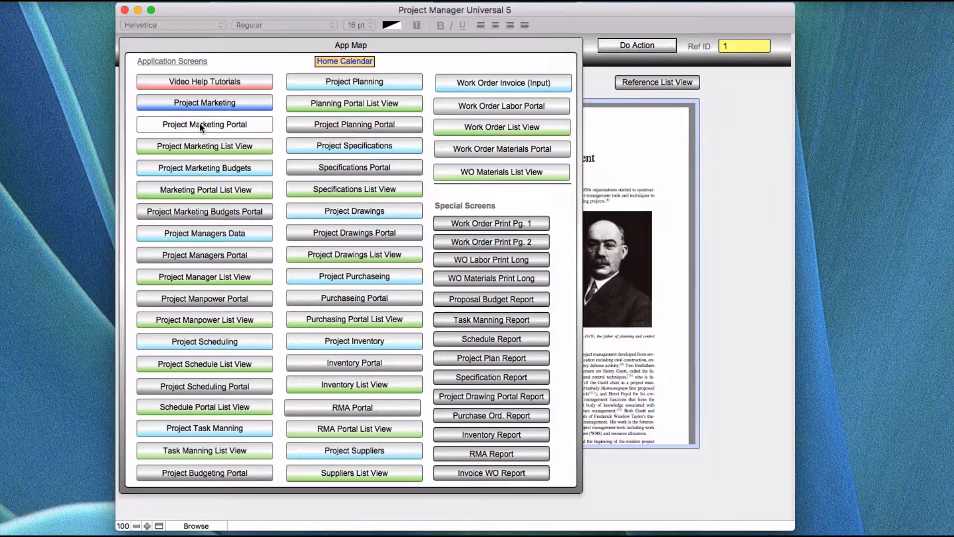
click(189, 104)
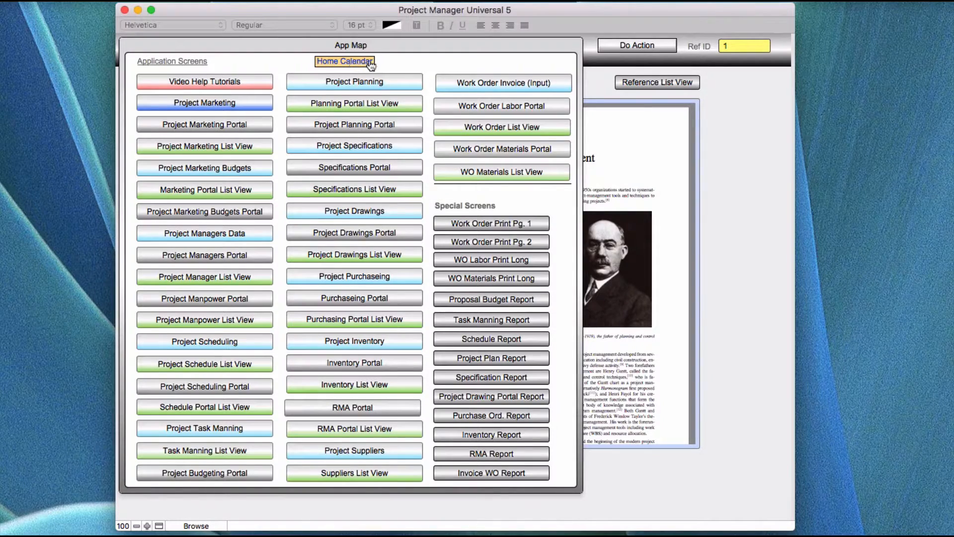
click(723, 96)
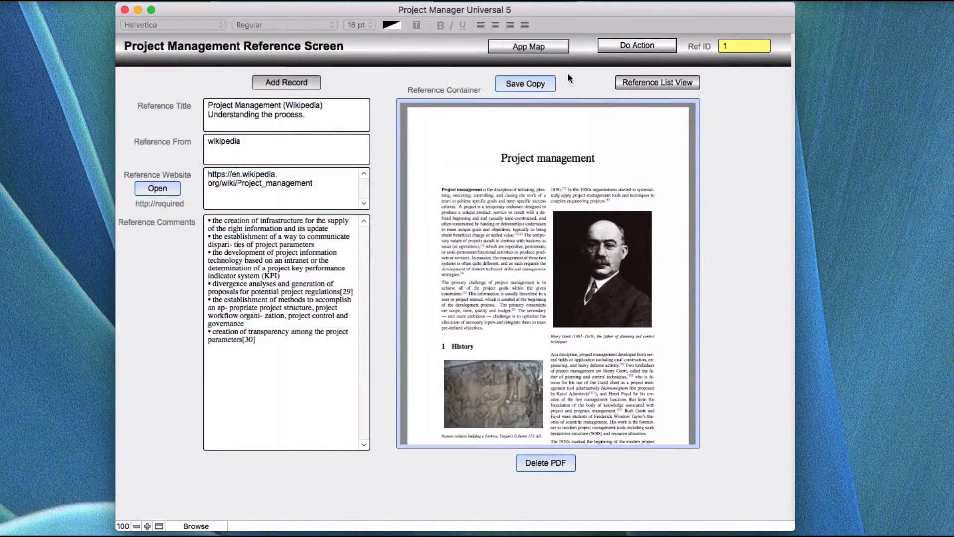
Reopen the App Map and choose the Project Marketing screen
click(521, 47)
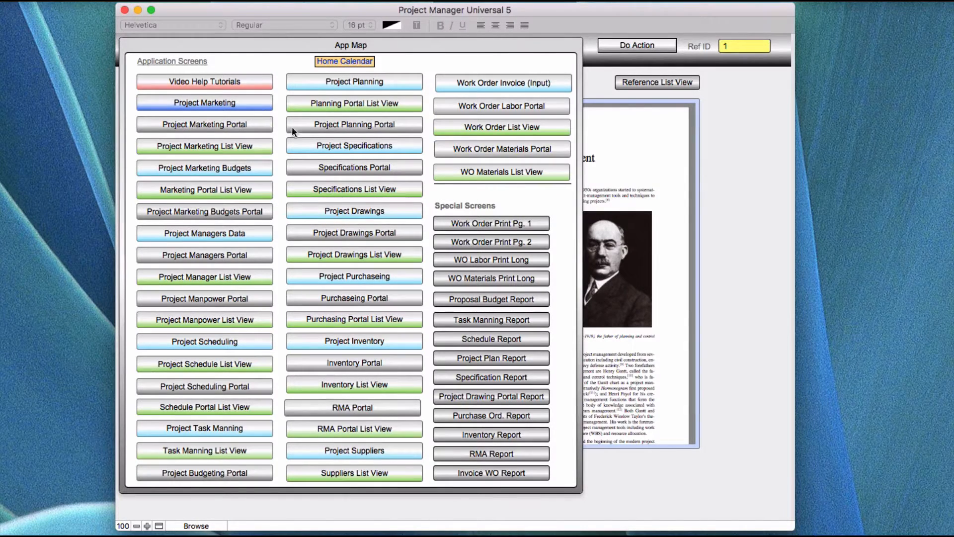
click(198, 101)
click(237, 103)
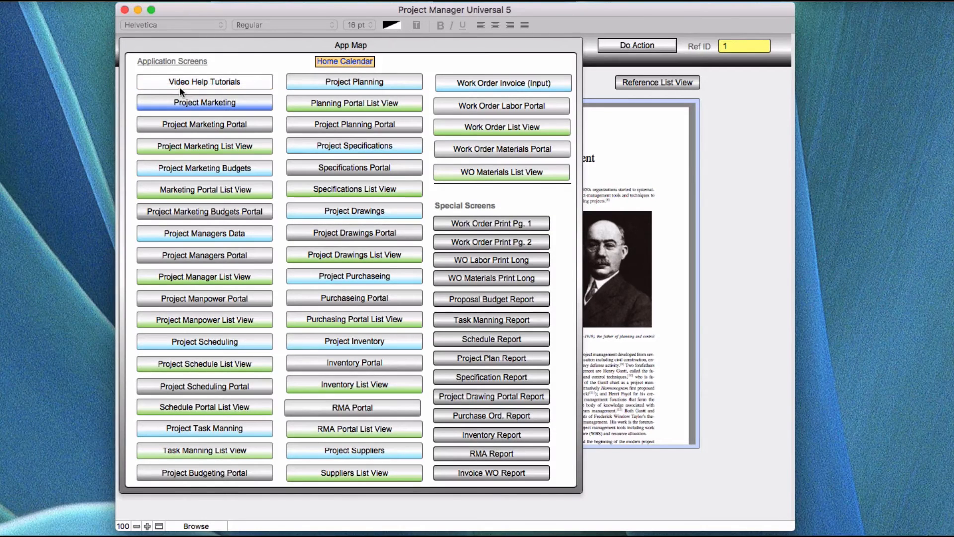